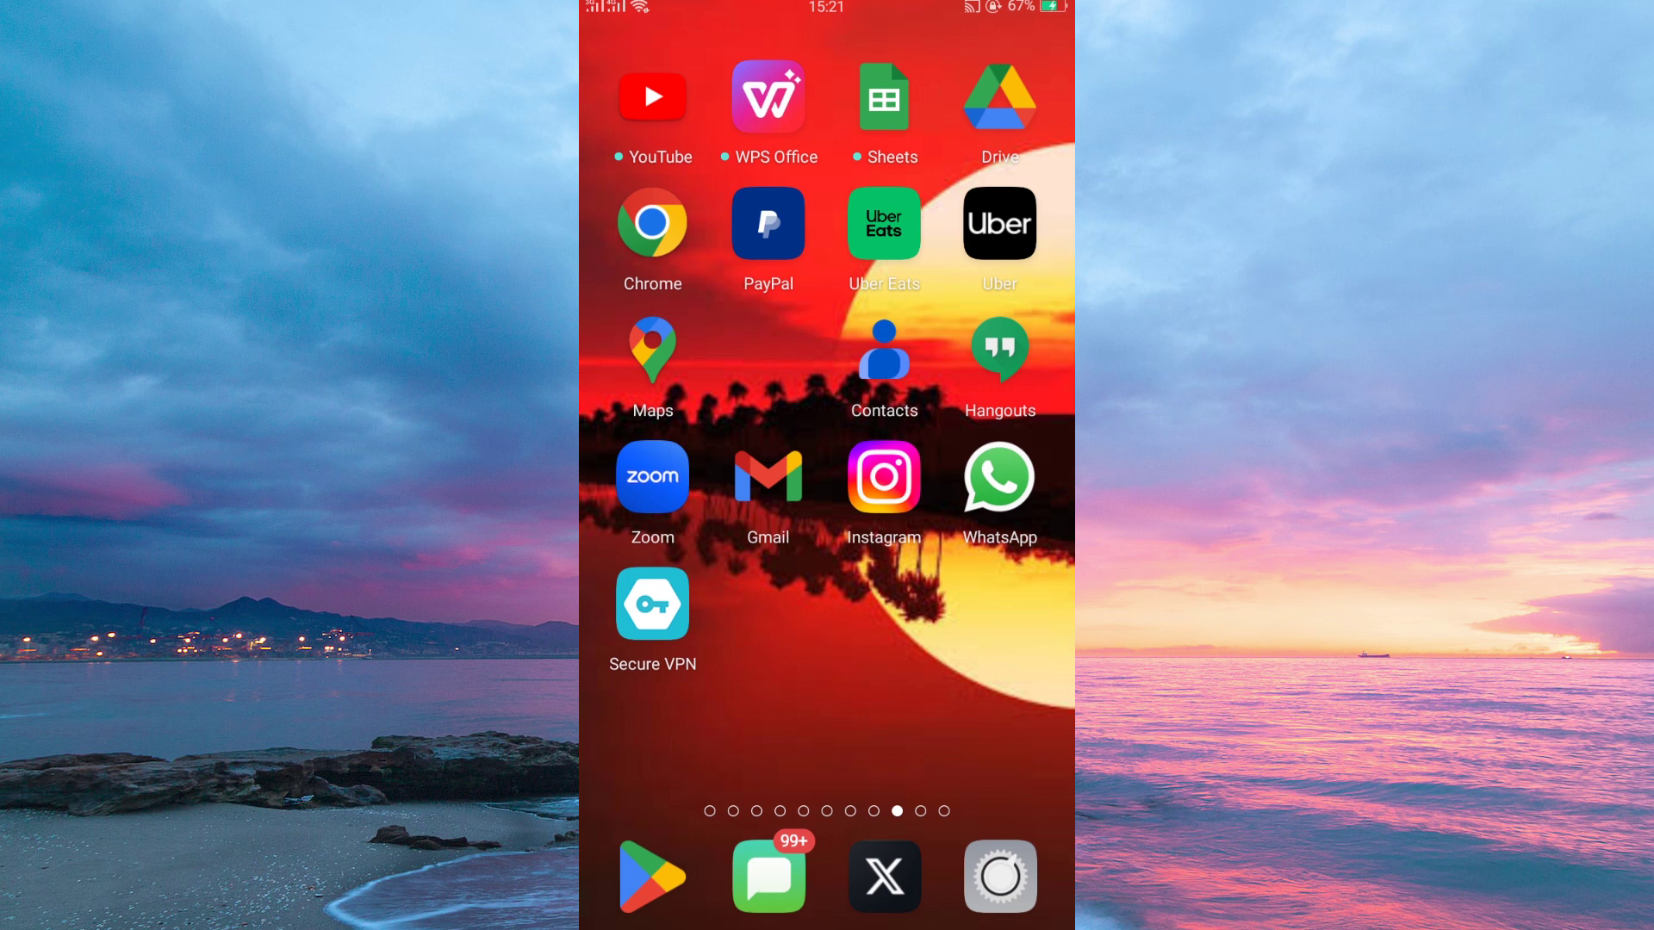
- Scroll the X home feed down to the football video post
{"action": "left_click", "coordinate": [877, 682]}
{"action": "left_click", "coordinate": [880, 641]}
{"action": "left_click", "coordinate": [917, 647]}
{"action": "left_click", "coordinate": [909, 656]}
{"action": "left_click", "coordinate": [913, 631]}
{"action": "left_click", "coordinate": [909, 623]}
{"action": "left_click", "coordinate": [912, 627]}
{"action": "left_click", "coordinate": [880, 648]}
{"action": "left_click", "coordinate": [893, 641]}
{"action": "left_click", "coordinate": [900, 635]}
{"action": "left_click", "coordinate": [899, 631]}
{"action": "left_click", "coordinate": [905, 628]}
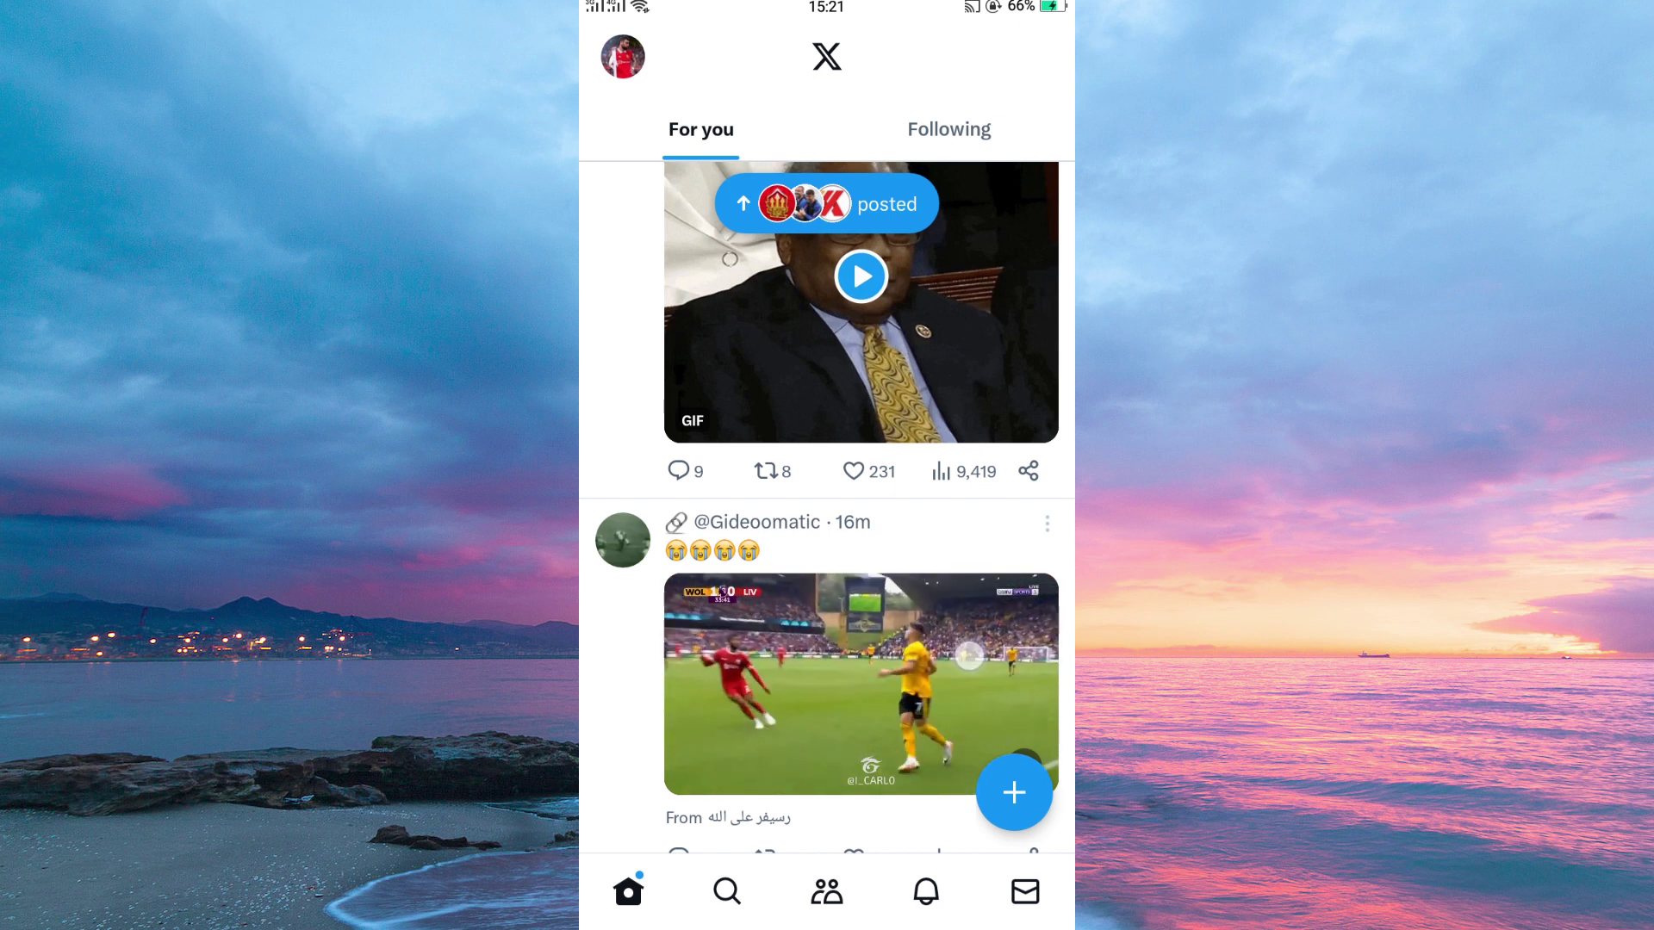
{"action": "scroll", "coordinate": [827, 517], "scroll_direction": "down", "scroll_amount": 2}
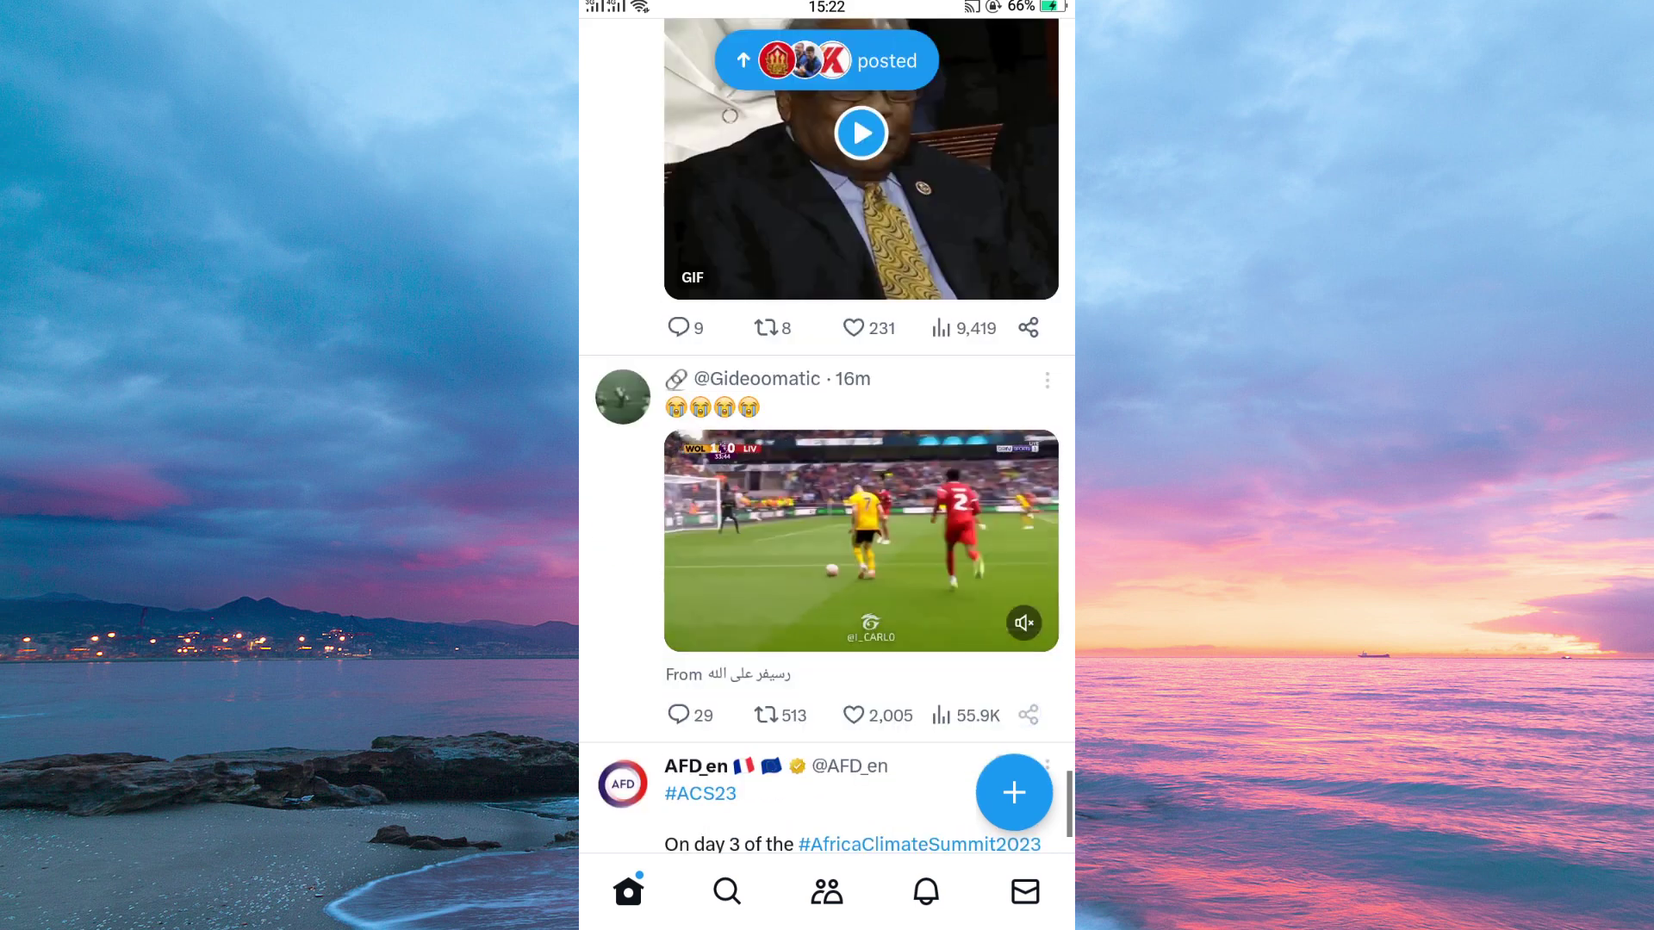
- Copy the link to the football video post from its share menu
{"action": "left_click", "coordinate": [1028, 715]}
{"action": "left_click", "coordinate": [638, 614]}
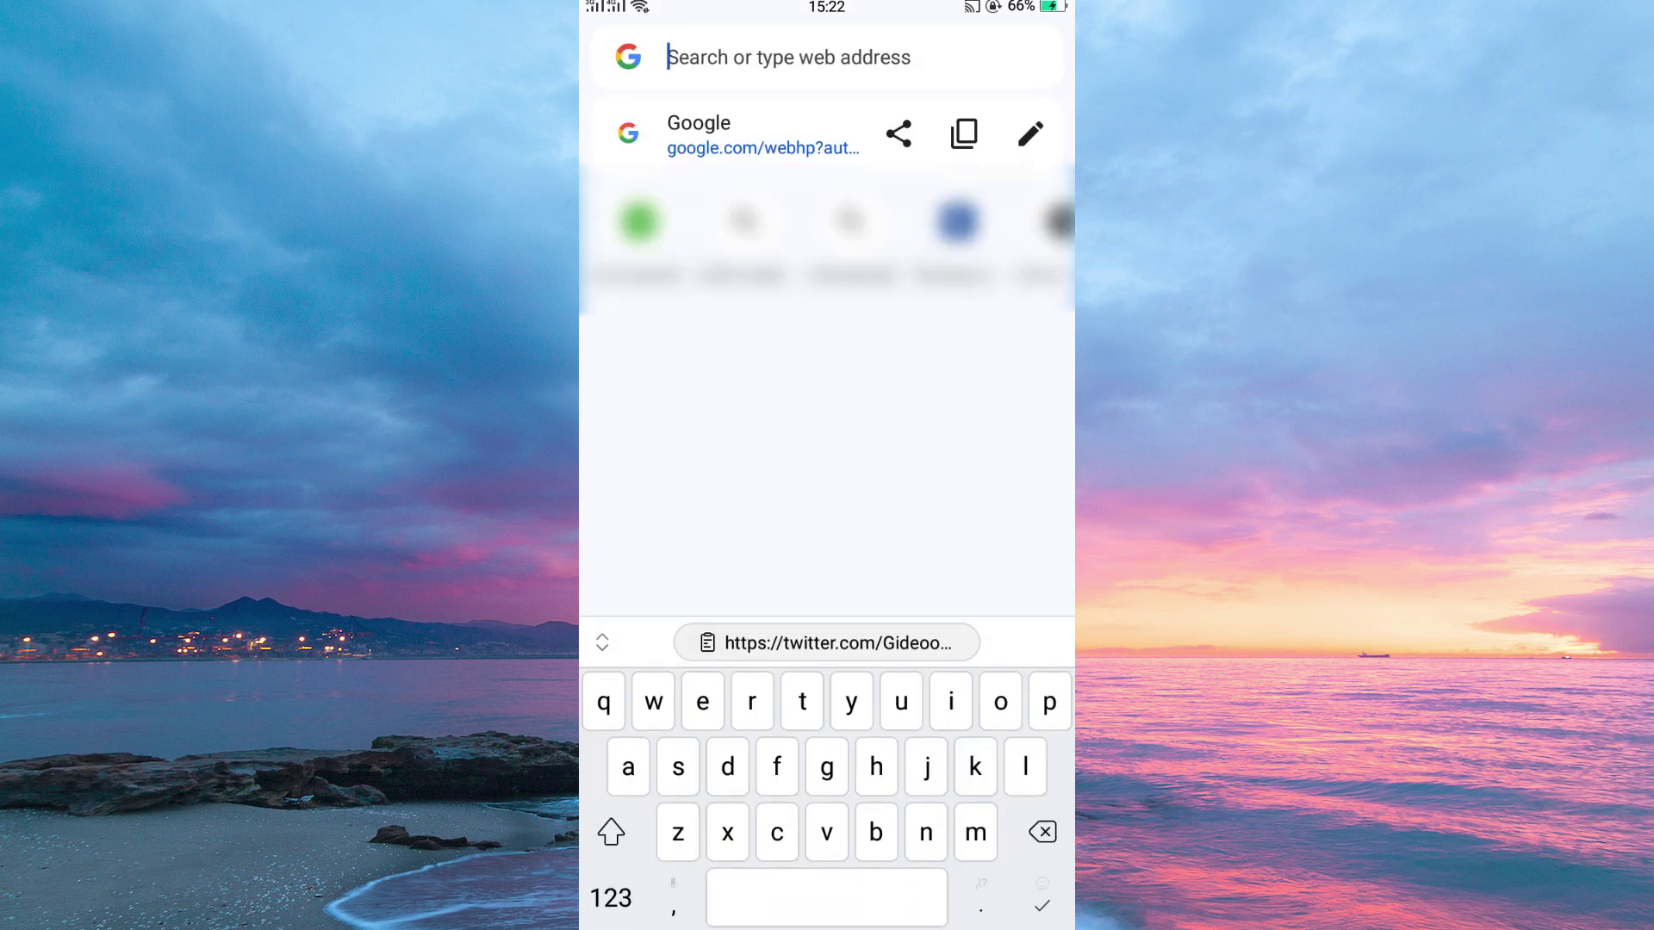
- Load the copied post link in Chrome and switch the page to Desktop site
{"action": "left_click", "coordinate": [827, 641]}
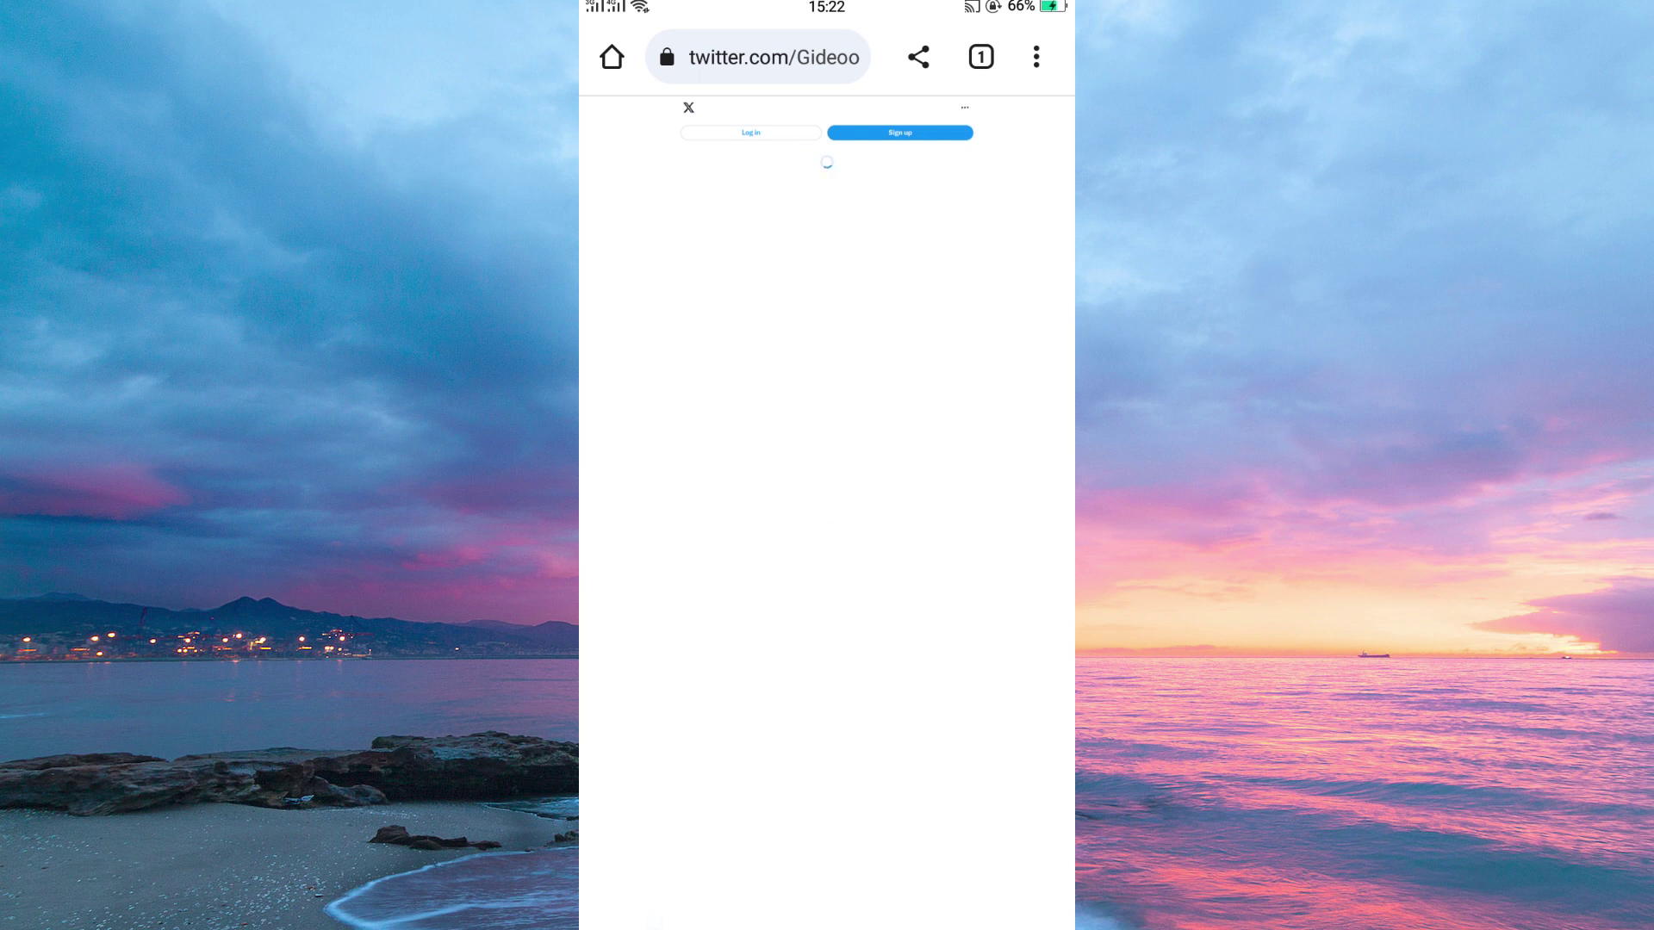
{"action": "left_click", "coordinate": [1036, 58]}
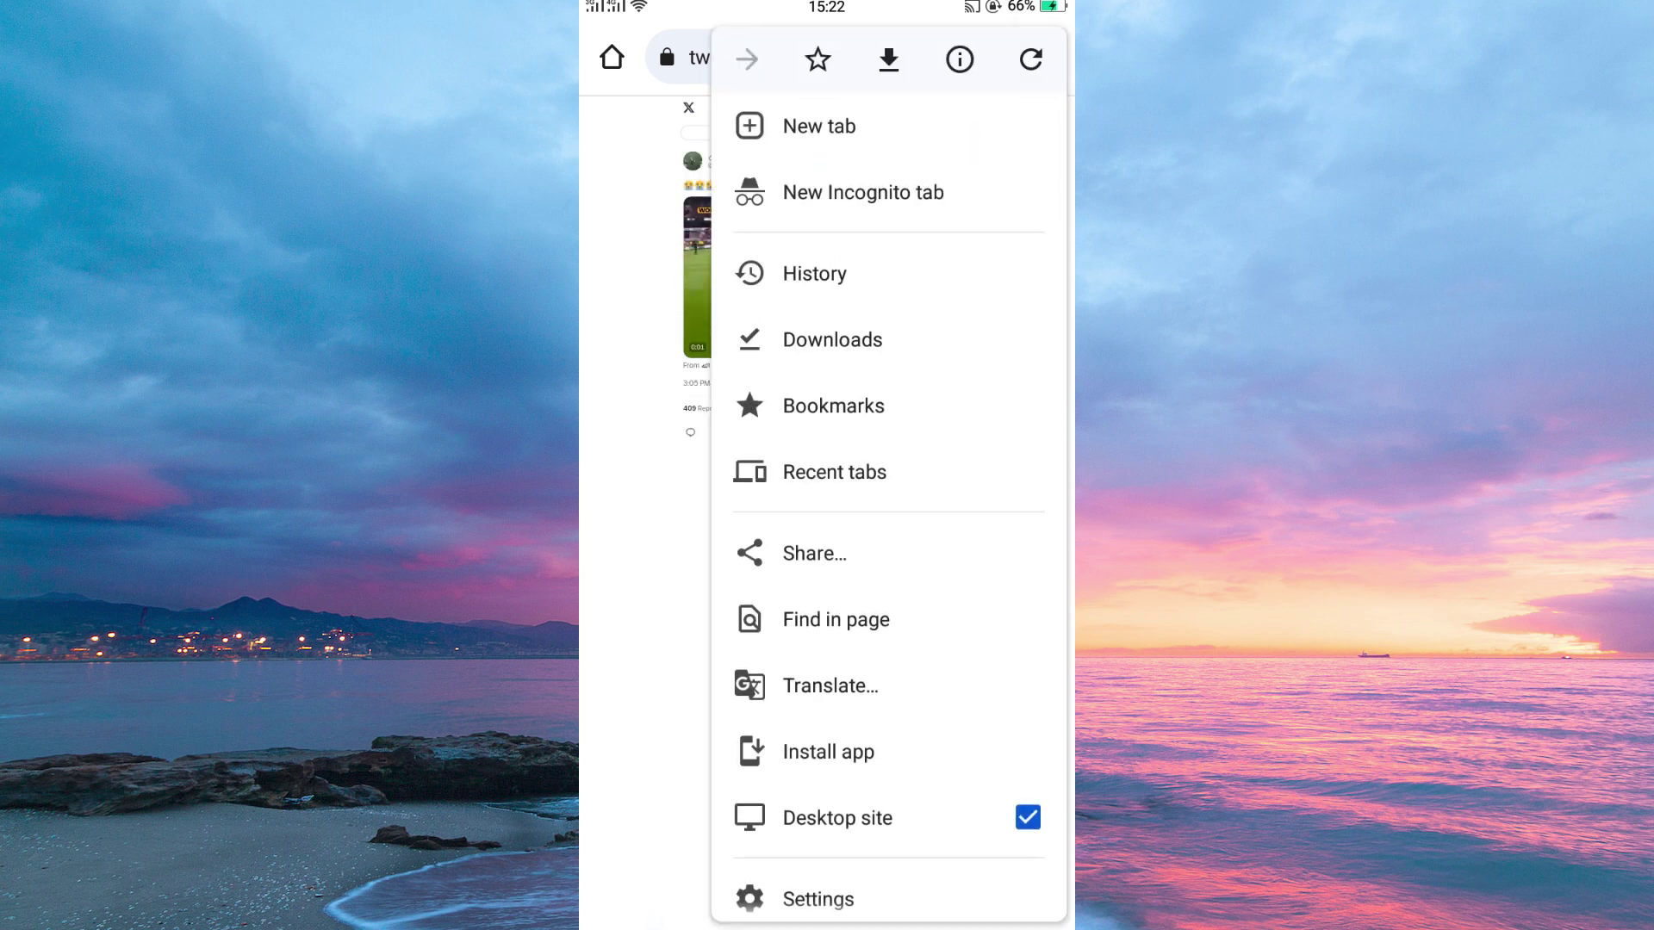
{"action": "left_click_drag", "start_coordinate": [976, 819], "coordinate": [998, 747]}
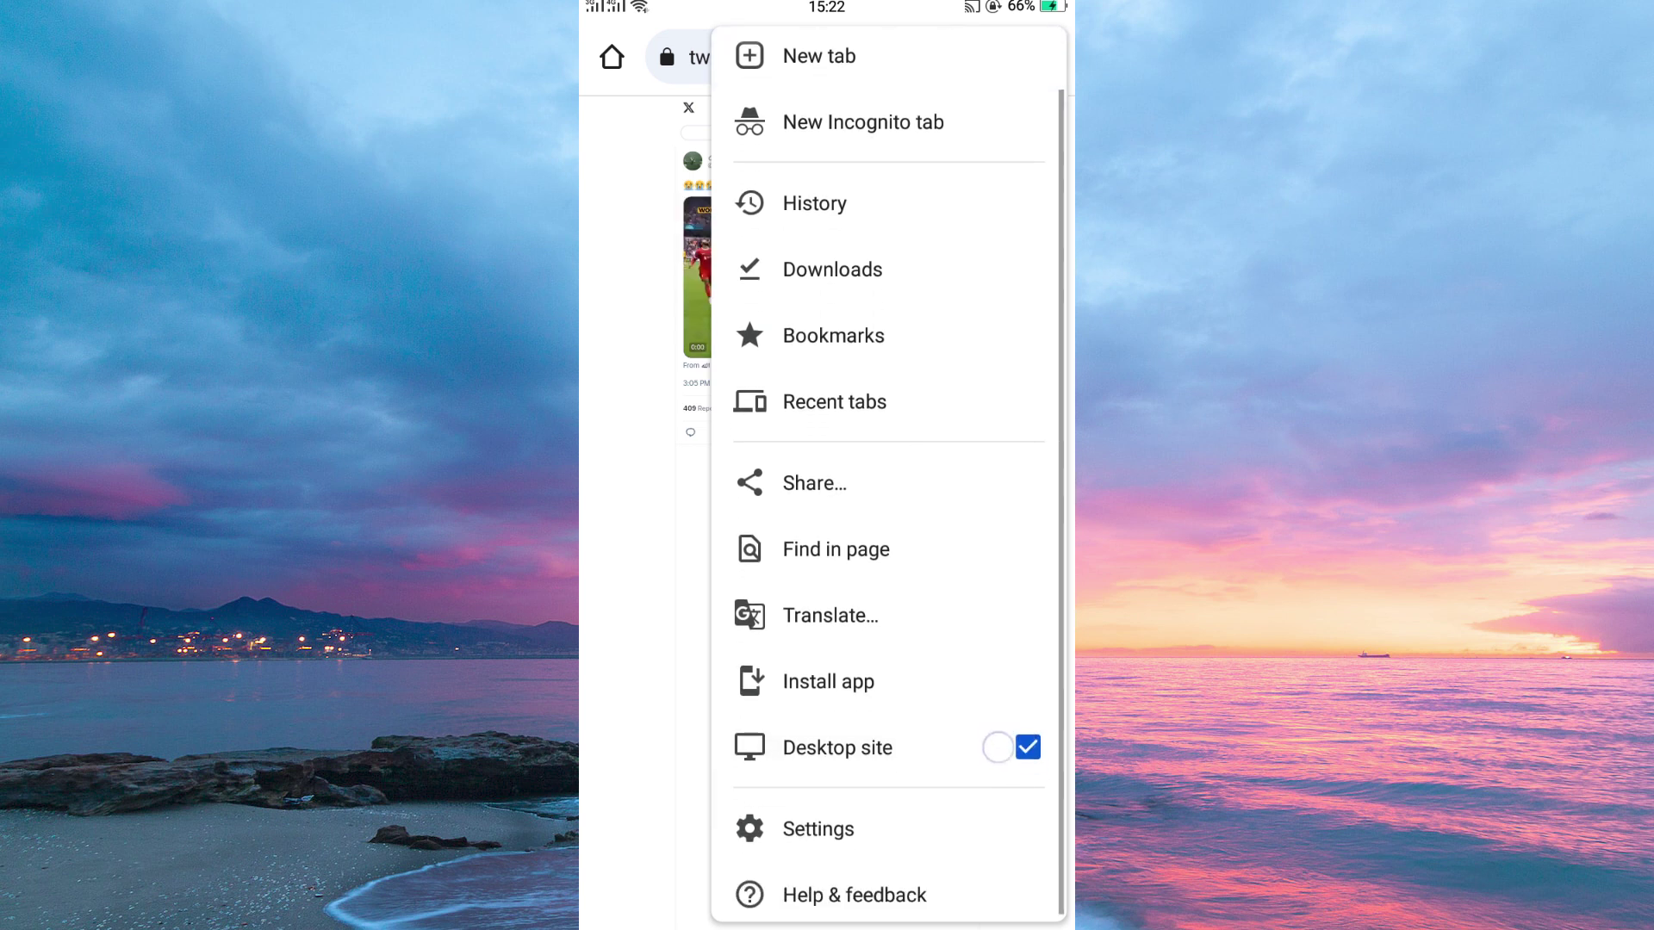
{"action": "left_click", "coordinate": [1028, 795]}
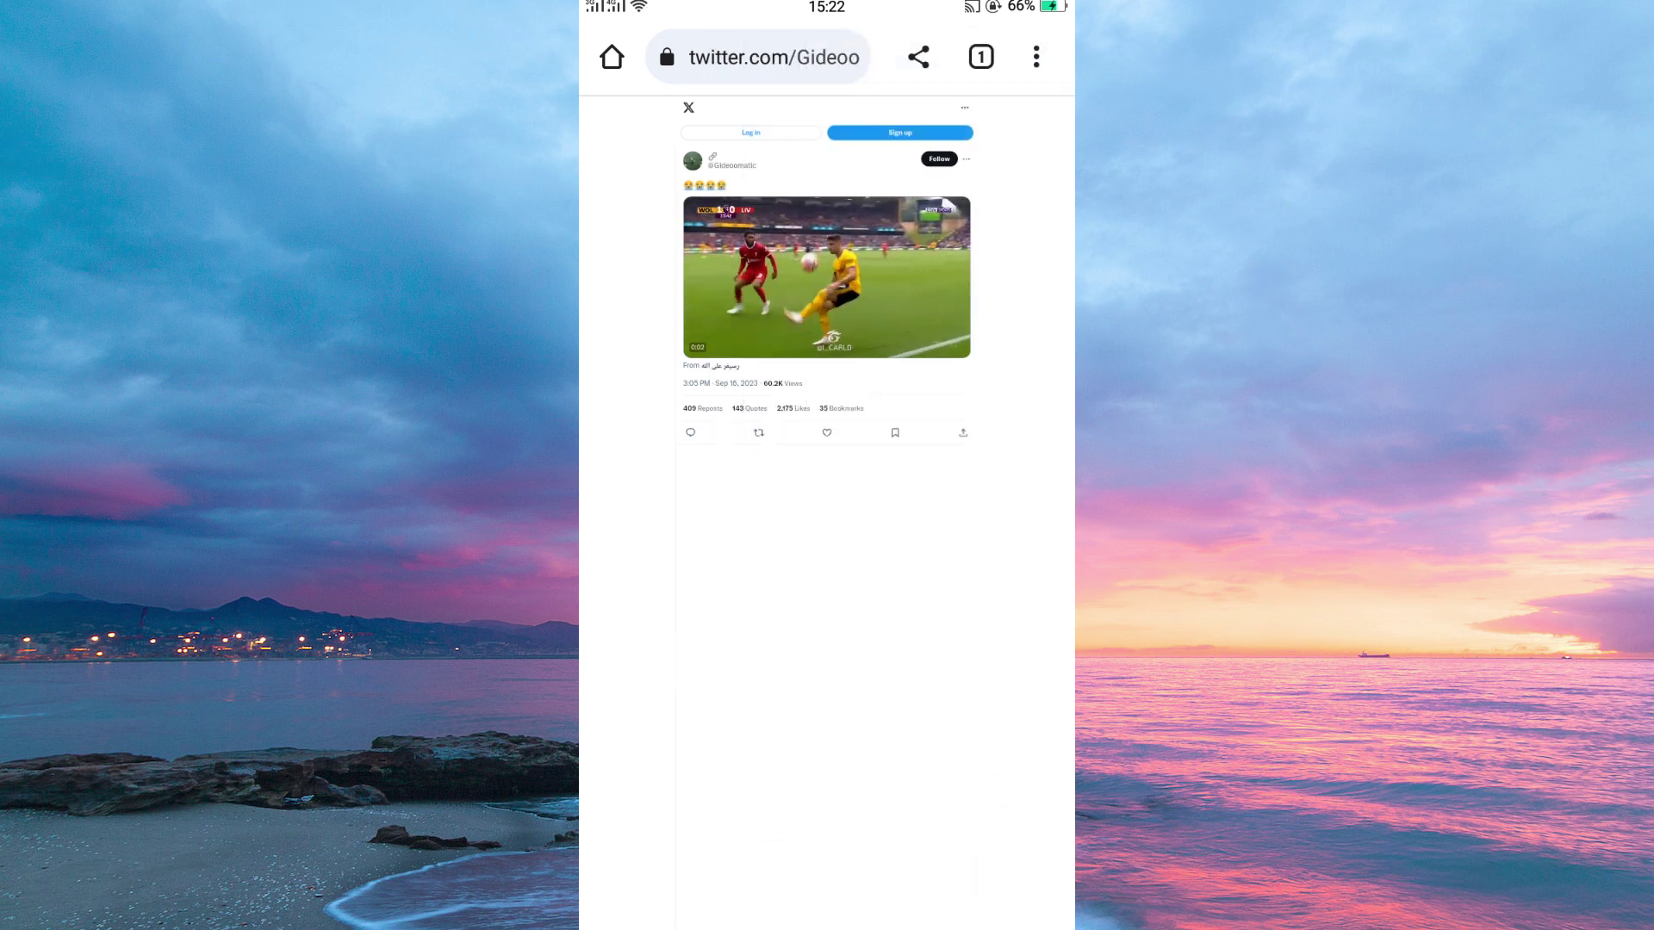
- Copy the post's embed code via Embed post on publish.twitter.com and return to the X app
{"action": "left_click", "coordinate": [985, 302]}
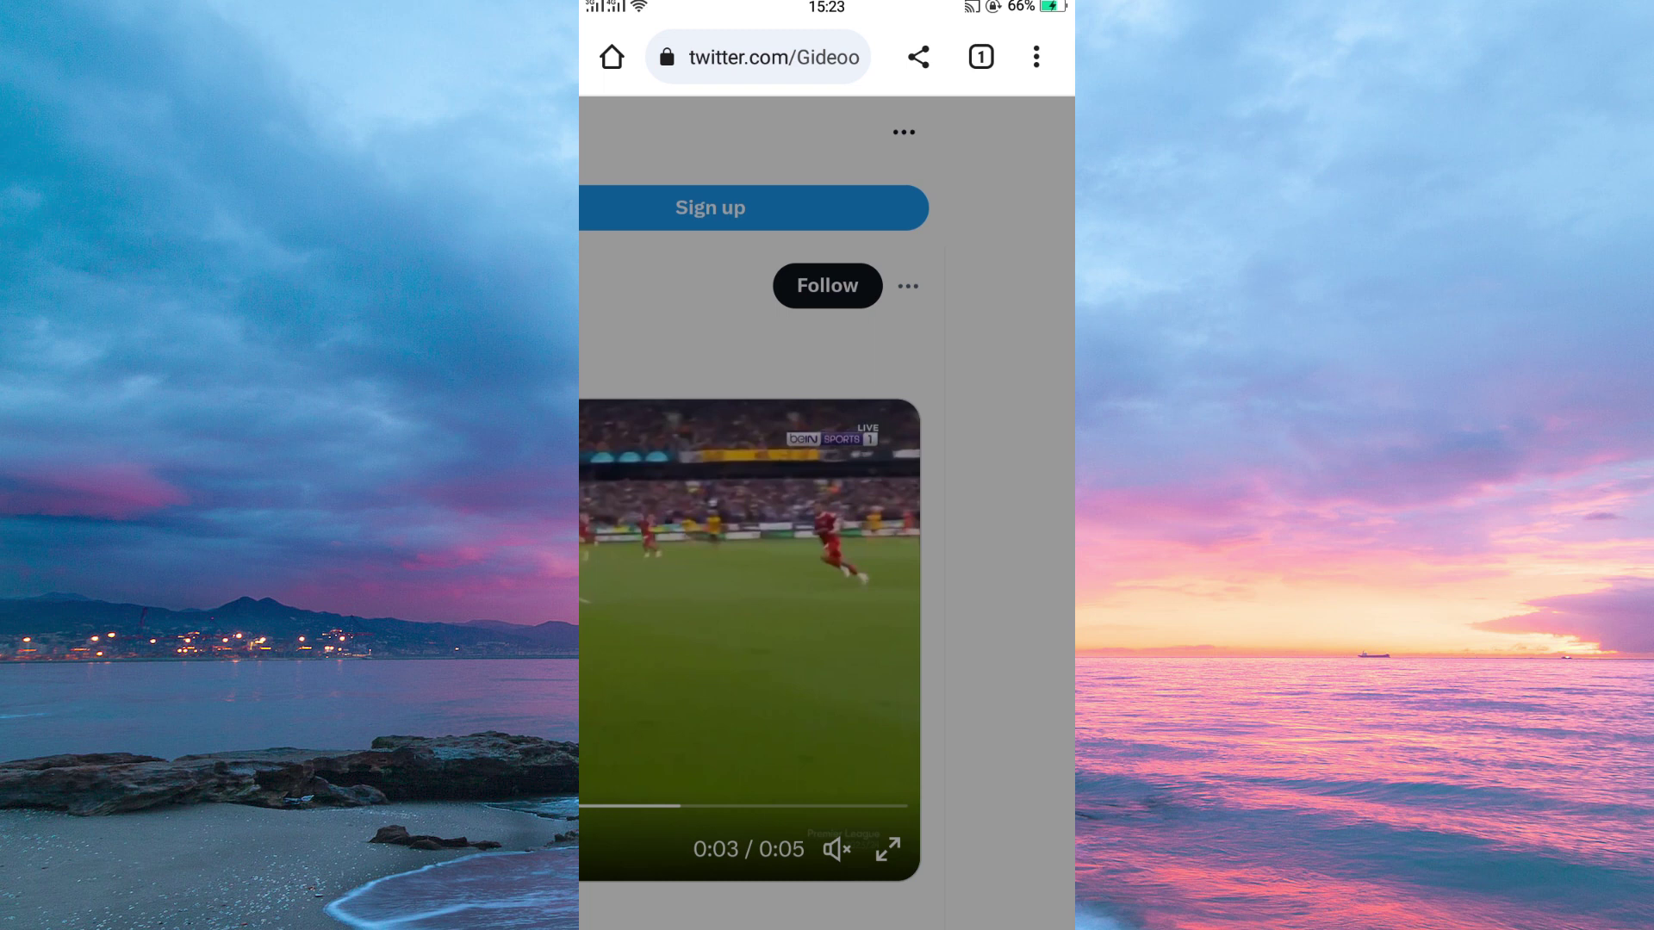
{"action": "left_click", "coordinate": [739, 602]}
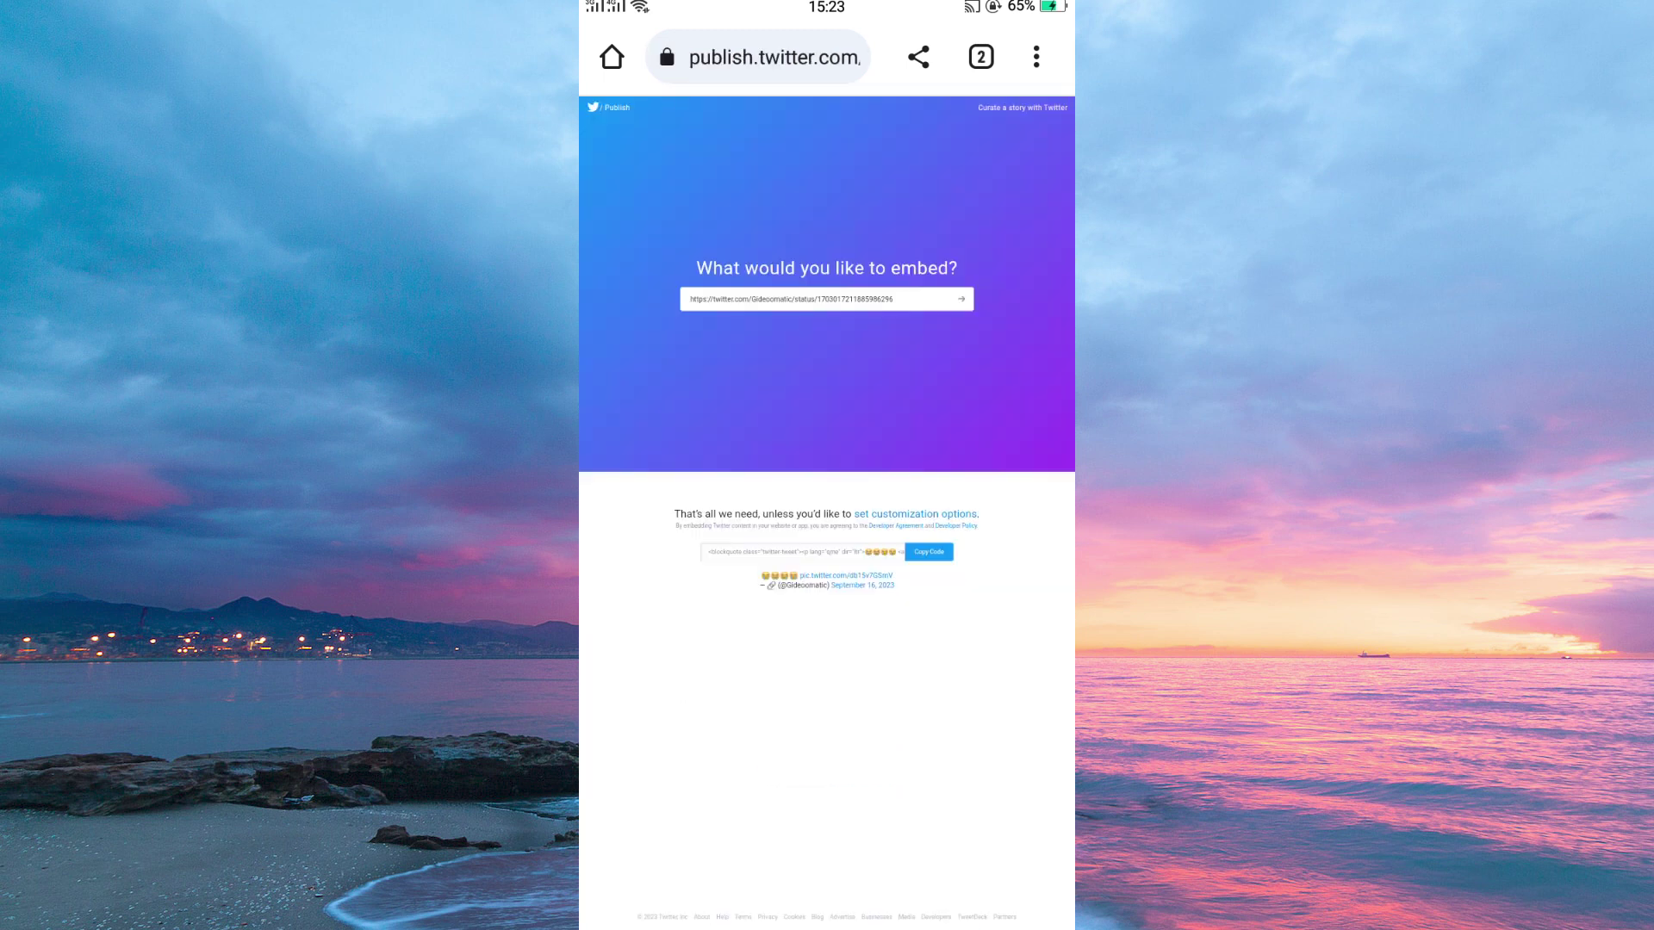
{"action": "left_click", "coordinate": [929, 201]}
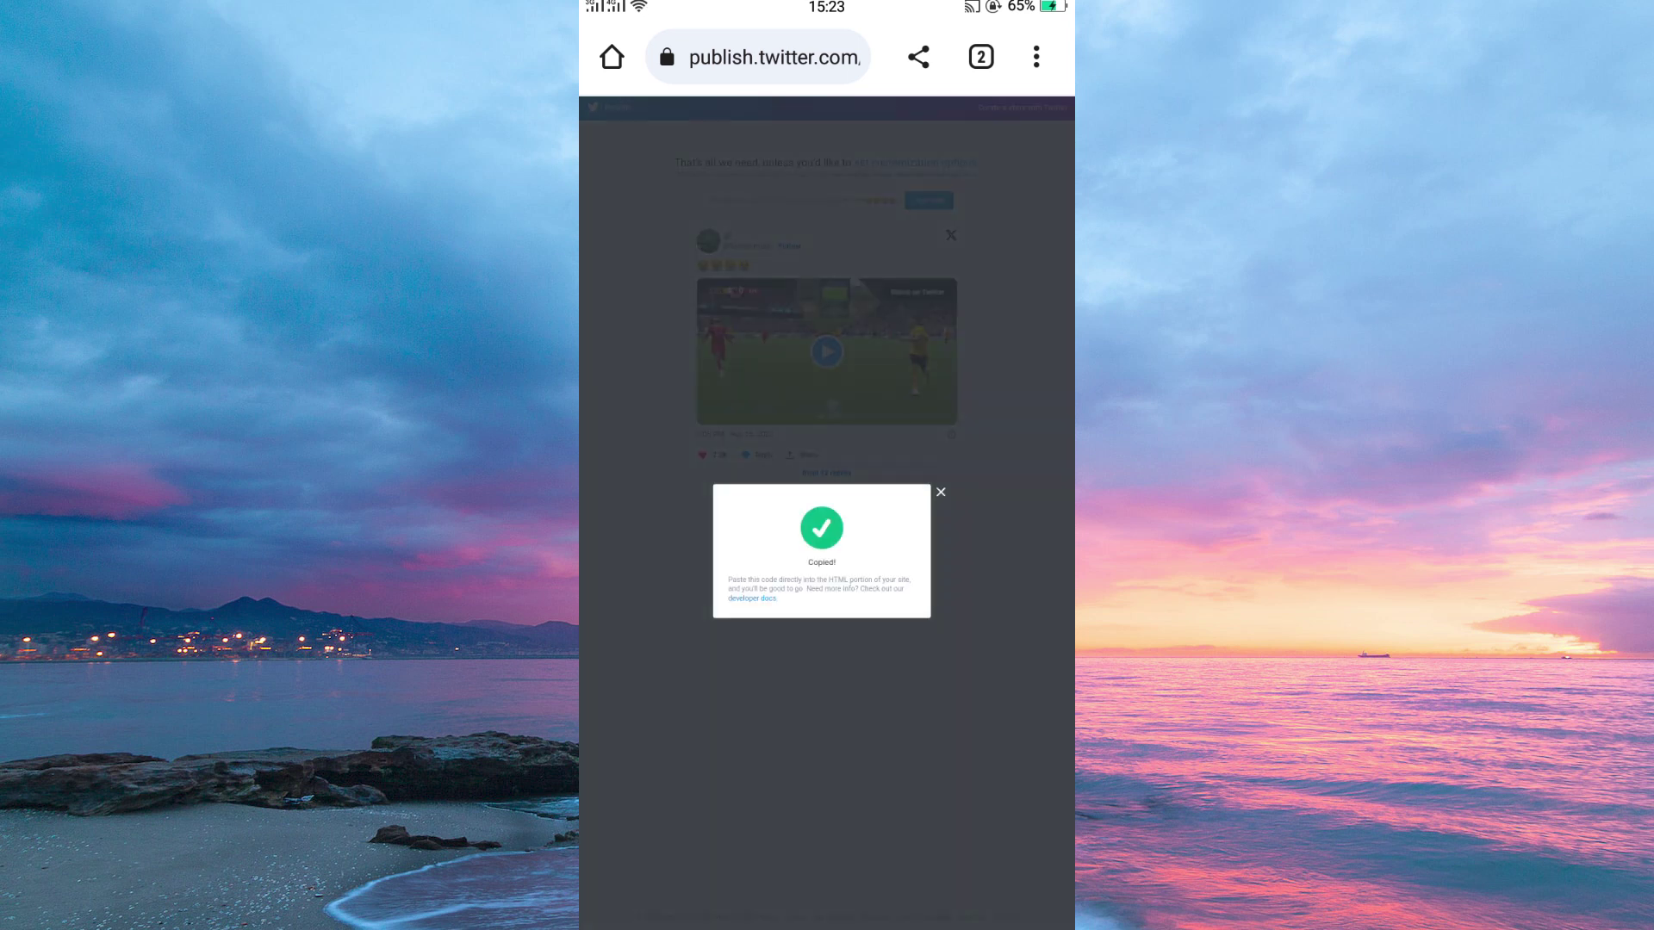
{"action": "key", "text": "Escape"}
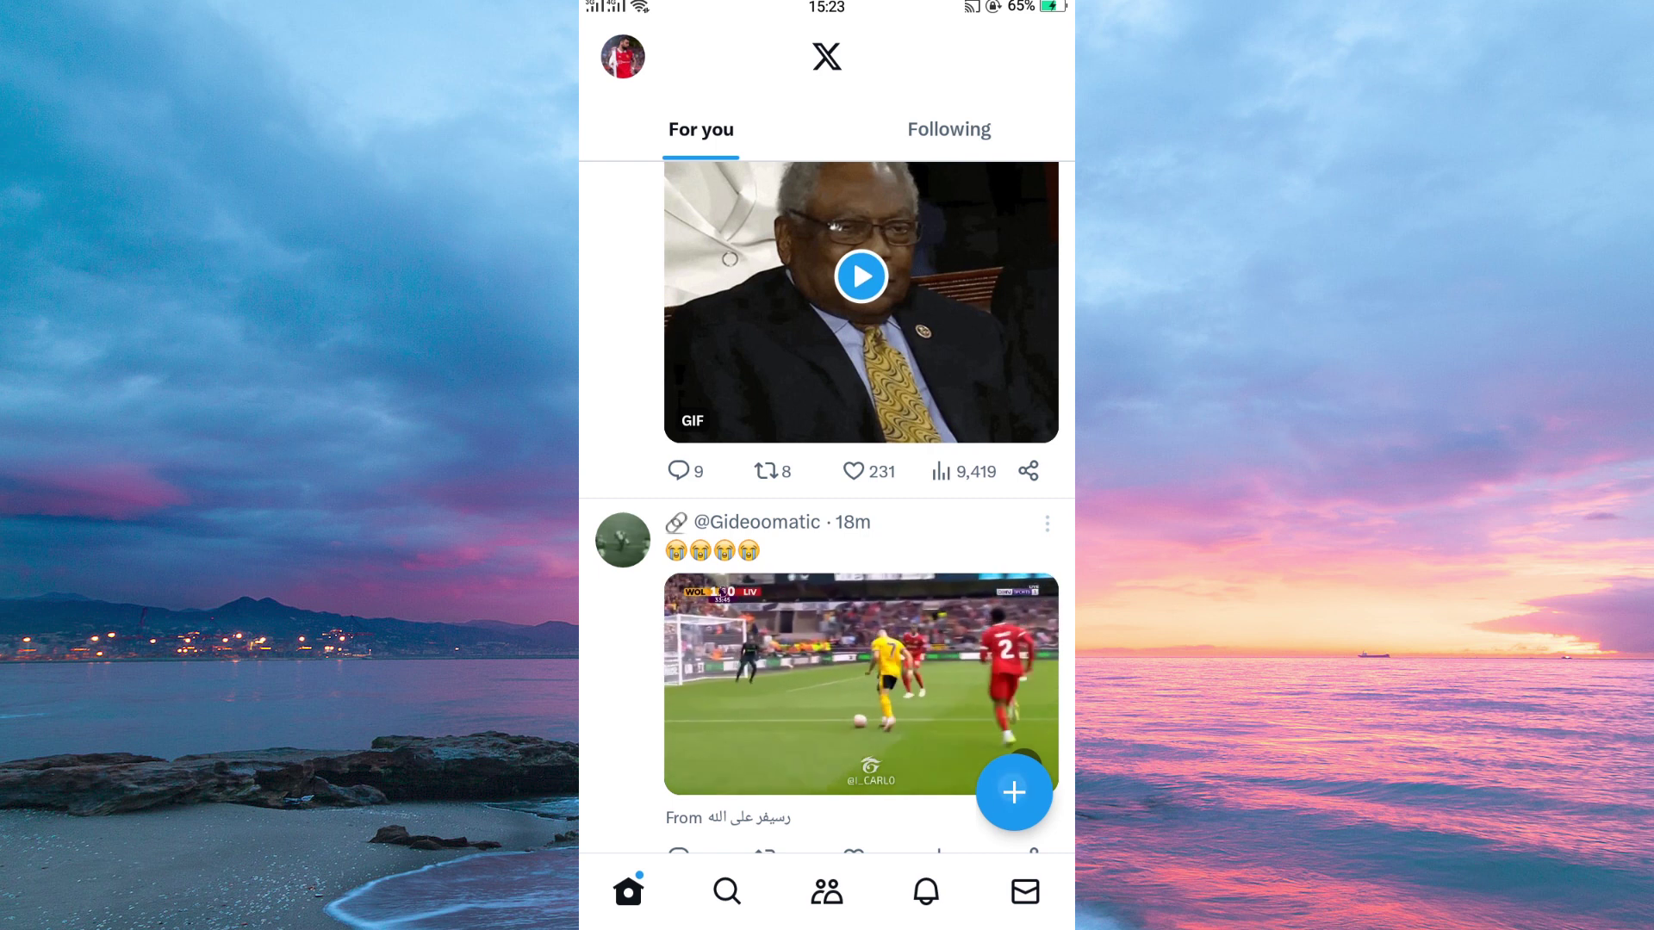
- Start a new X post and paste the copied embed code into its text field
{"action": "left_click", "coordinate": [1015, 792]}
{"action": "left_click", "coordinate": [1015, 792]}
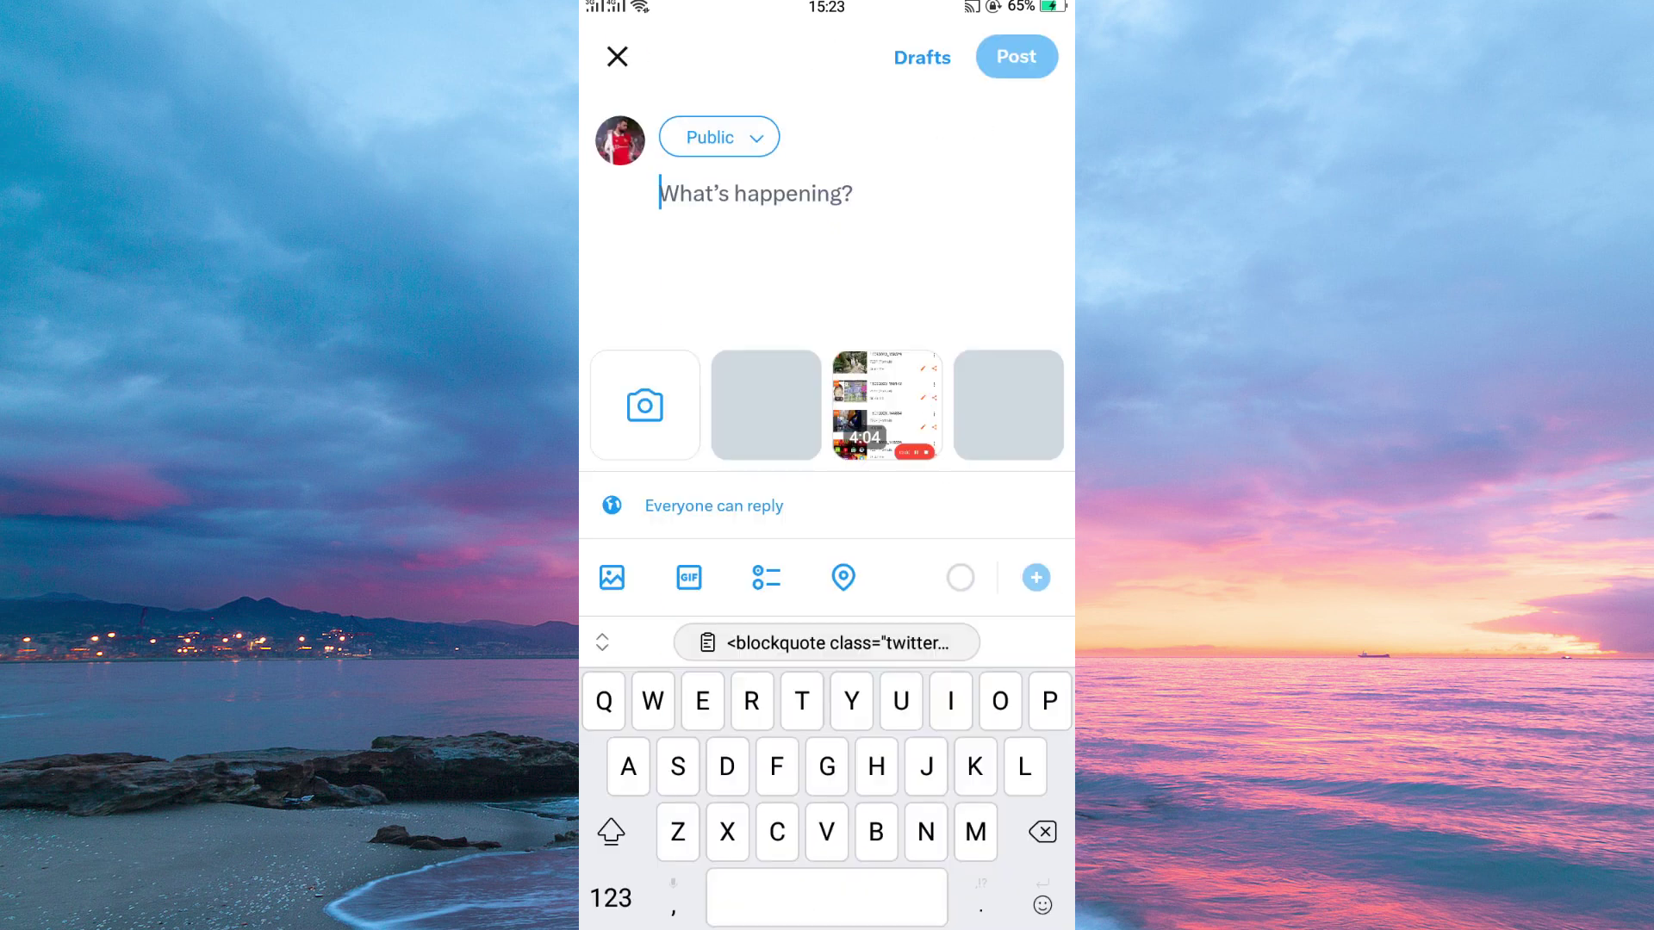
{"action": "left_click", "coordinate": [820, 208]}
{"action": "left_click", "coordinate": [660, 141]}
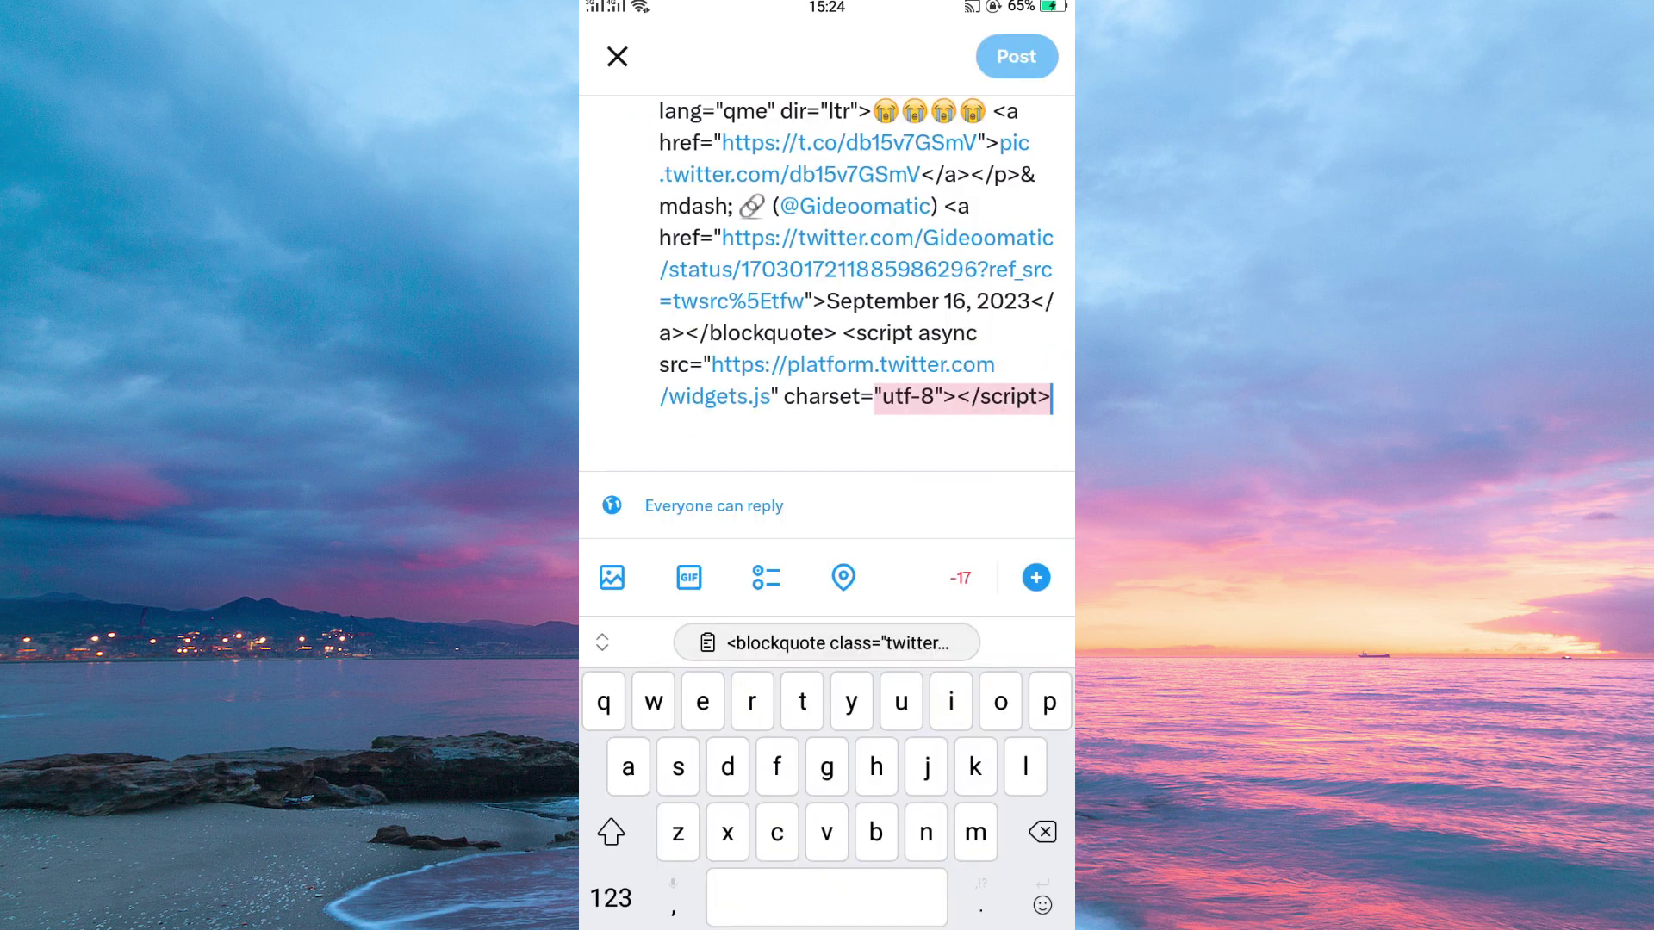